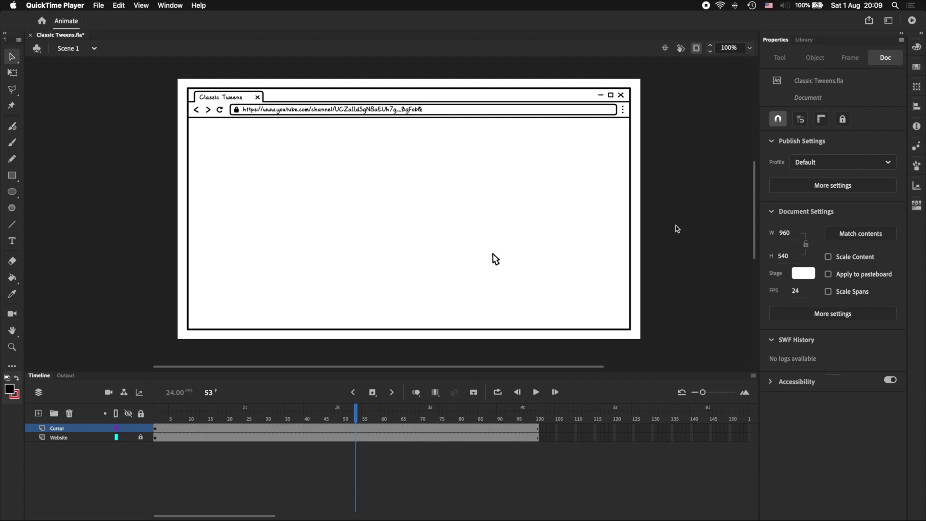
# Step: Convert the cursor drawing on the stage into a Graphic symbol named 'Cursor'
pyautogui.moveTo(516, 277); pyautogui.dragTo(472, 233)
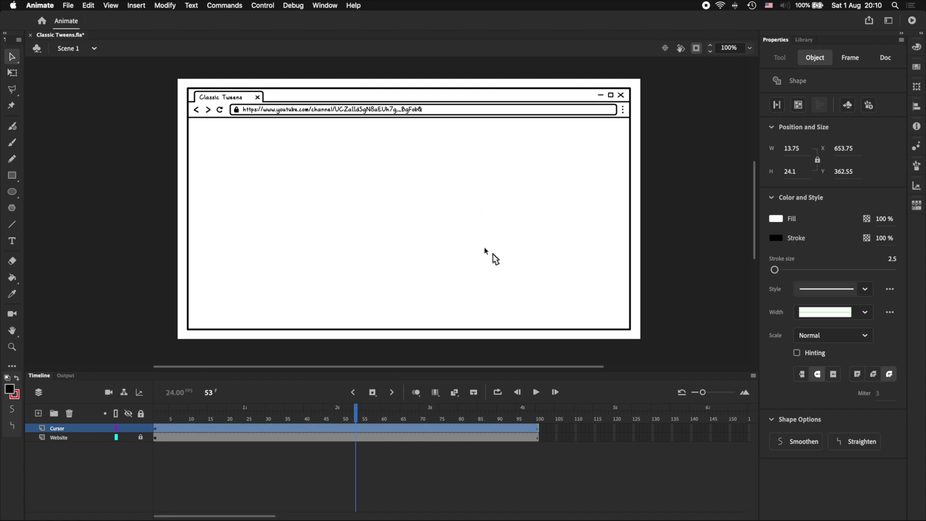
pyautogui.moveTo(471, 229)
pyautogui.mouseDown()
pyautogui.moveTo(531, 301)
pyautogui.moveTo(475, 238)
pyautogui.mouseUp()
pyautogui.press('F8')
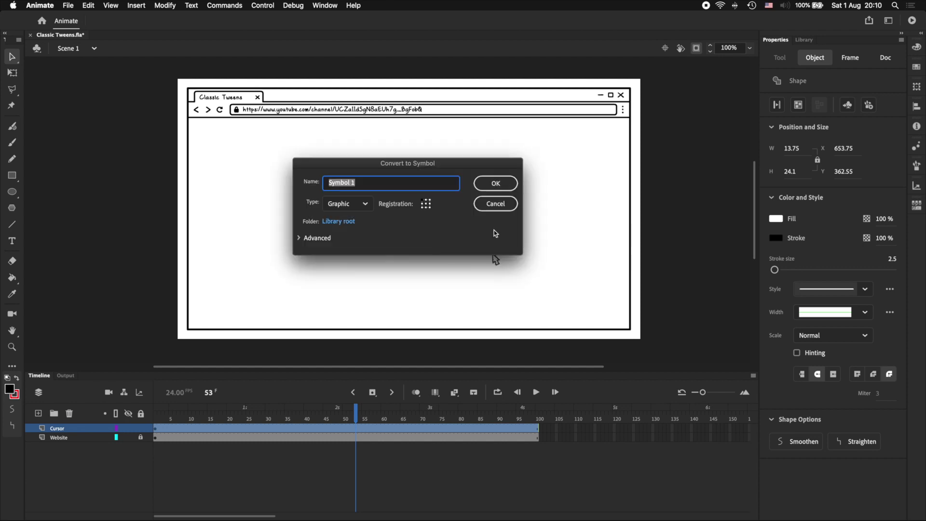
pyautogui.write('Cursor')
pyautogui.press('Return')
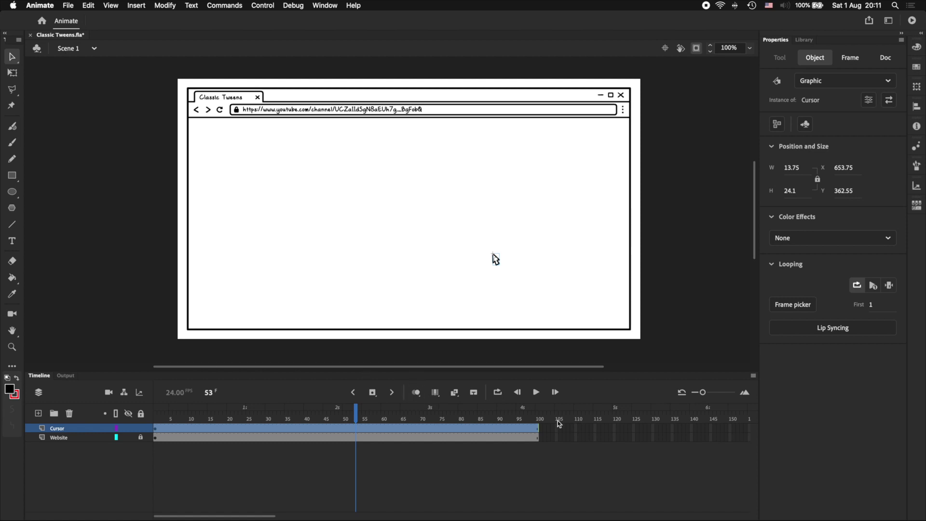
# Step: Add a keyframe at frame 21 on the Cursor layer and move the cursor left to X 262.65, Y 296.55
pyautogui.click(232, 430)
pyautogui.press('F6')
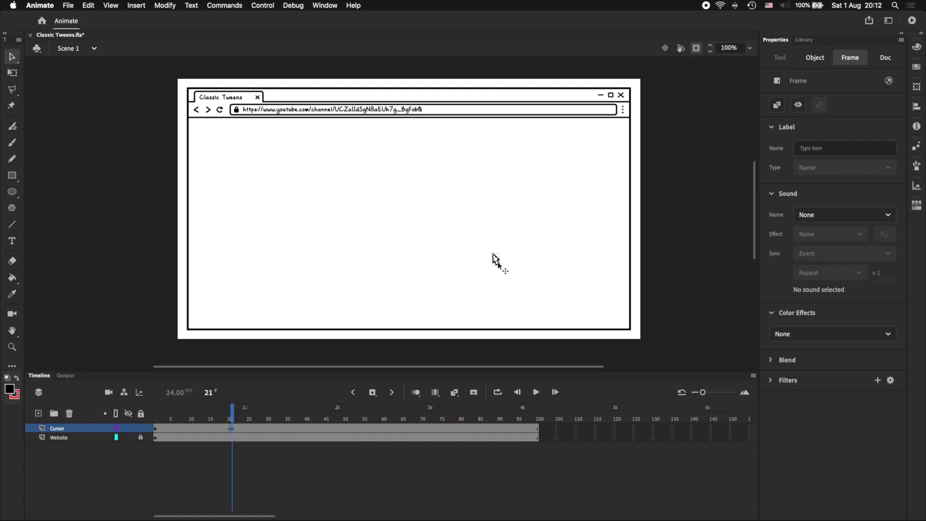
pyautogui.moveTo(497, 263); pyautogui.dragTo(308, 227)
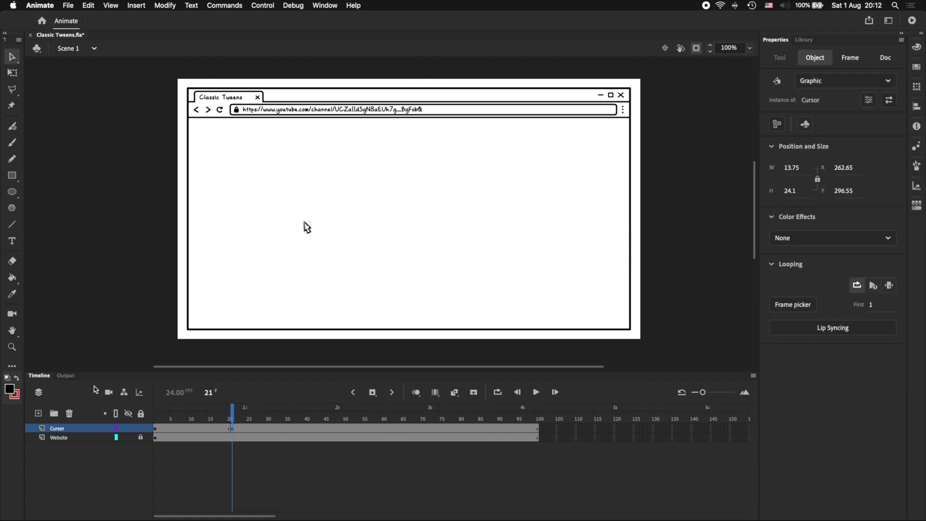
# Step: Create a classic tween on the Cursor layer from frame 1 to 21 and scrub to preview it
pyautogui.rightClick(186, 429)
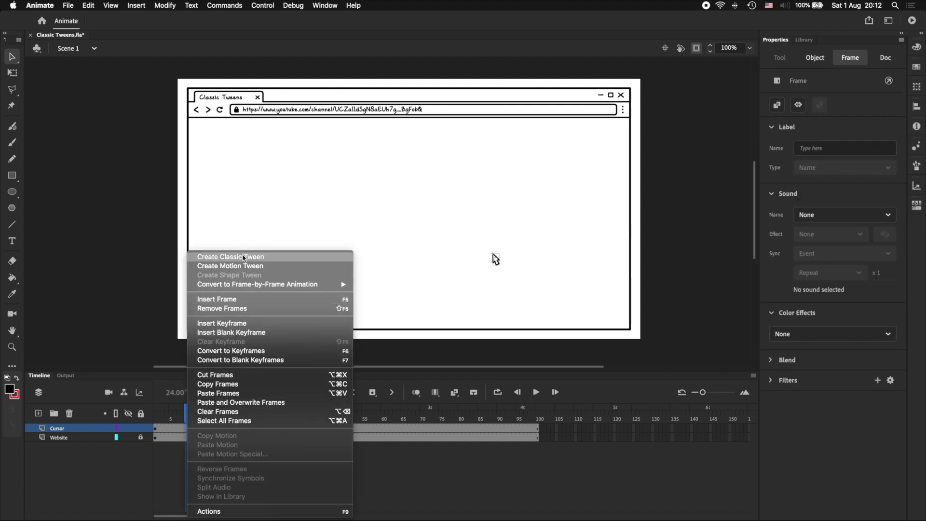
pyautogui.click(243, 257)
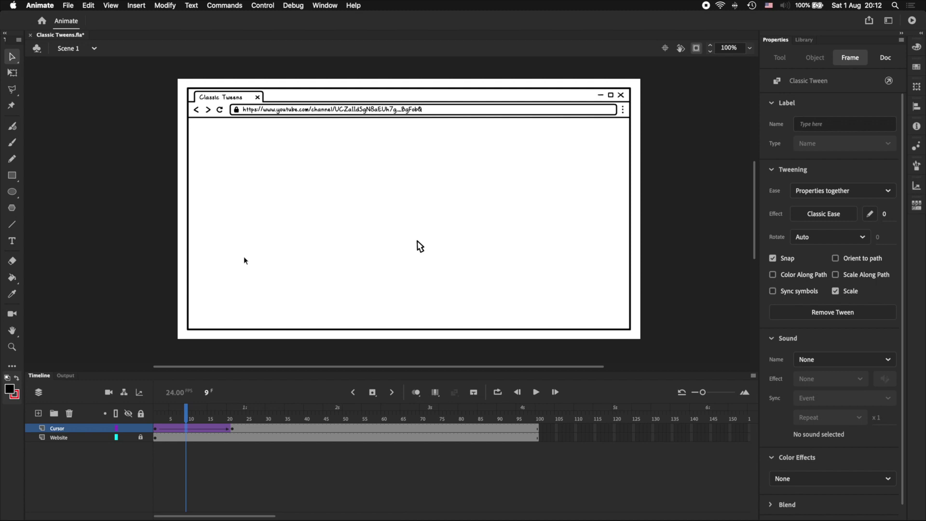
pyautogui.click(157, 429)
pyautogui.moveTo(156, 429); pyautogui.dragTo(232, 428)
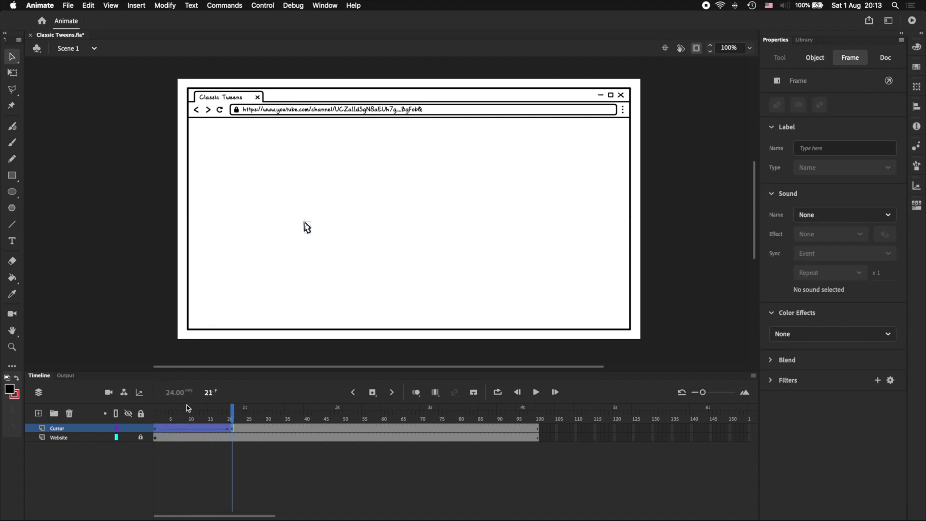
pyautogui.moveTo(179, 413); pyautogui.dragTo(153, 411)
# Step: Play the tween and check the cursor's position after it ends
pyautogui.press('Return')
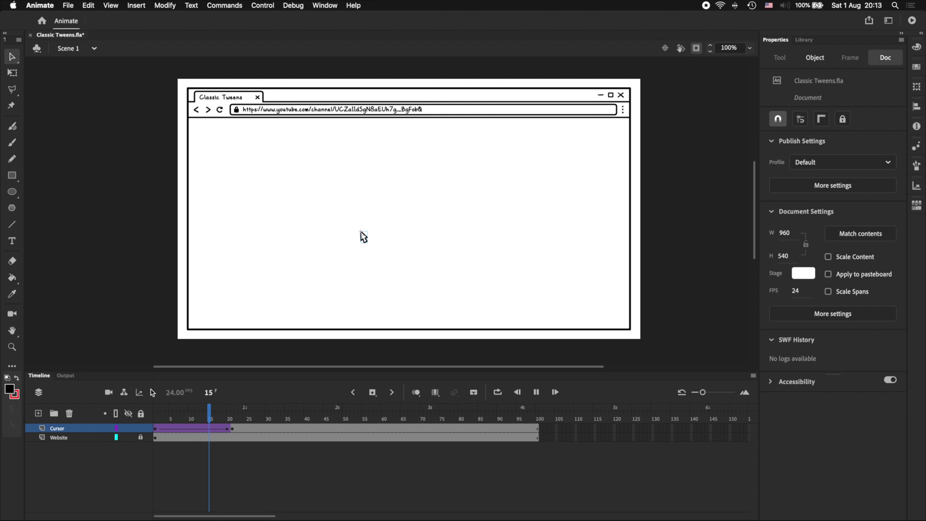
pyautogui.moveTo(169, 413); pyautogui.dragTo(154, 412)
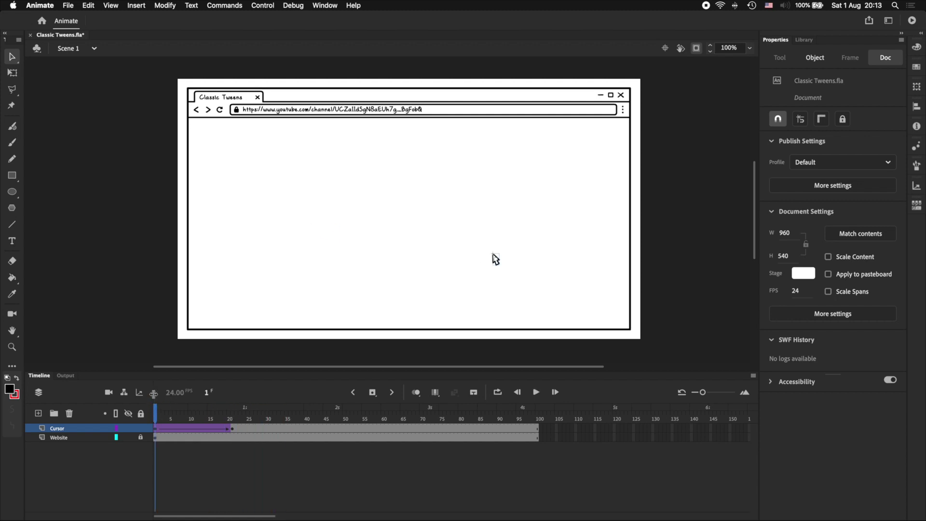
pyautogui.click(325, 413)
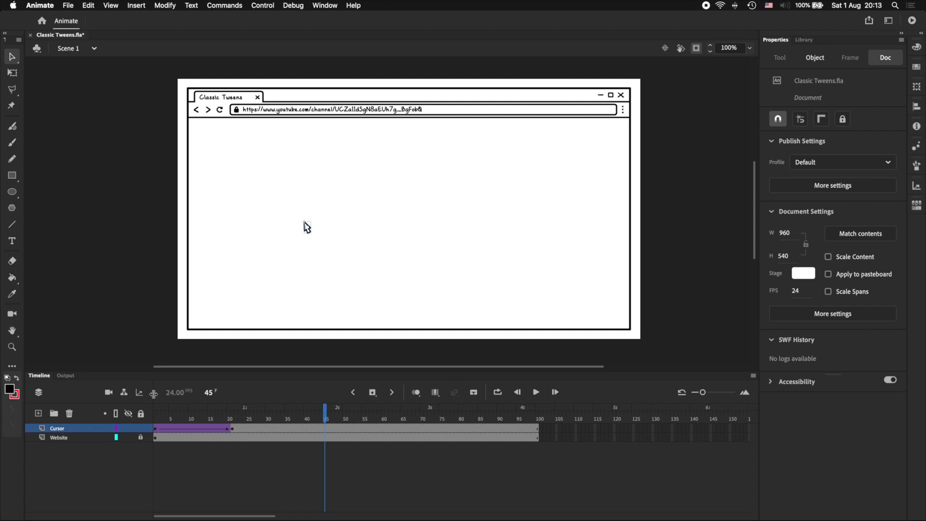
# Step: Drag the tween's end keyframe from frame 21 to about frame 40 and replay the animation
pyautogui.click(233, 428)
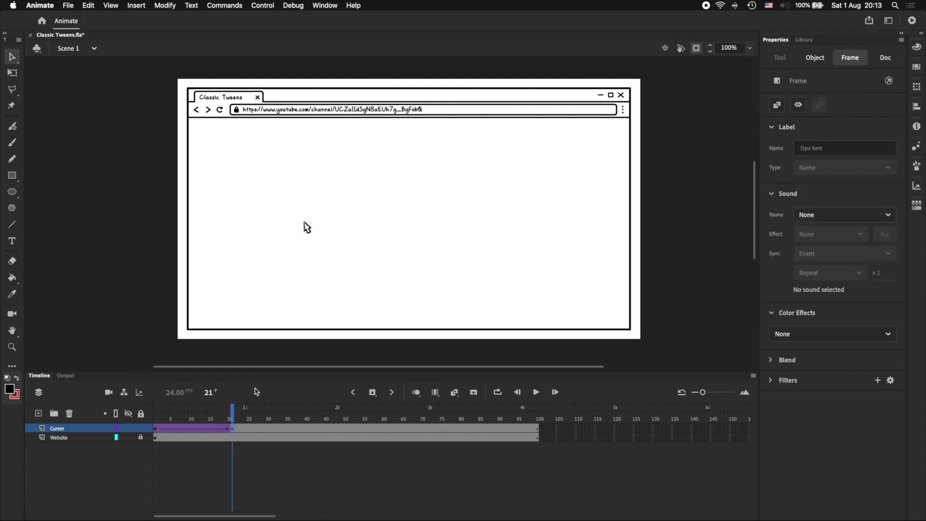
pyautogui.click(218, 429)
pyautogui.moveTo(220, 429); pyautogui.dragTo(310, 429)
pyautogui.click(156, 418)
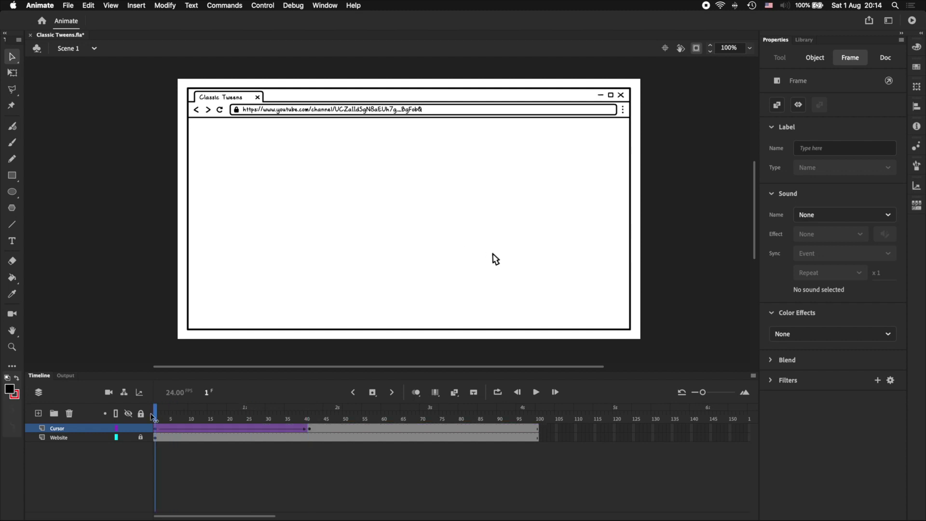
pyautogui.press('Return')
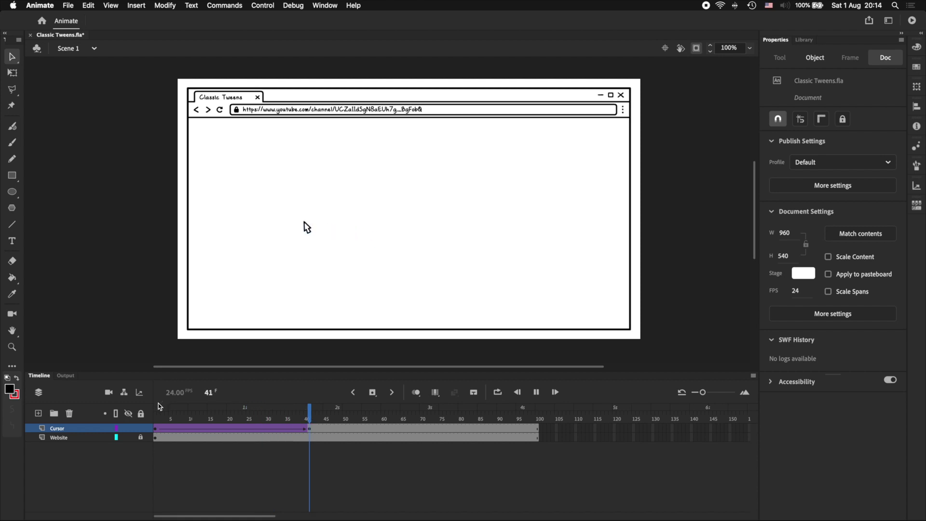
pyautogui.press('Return')
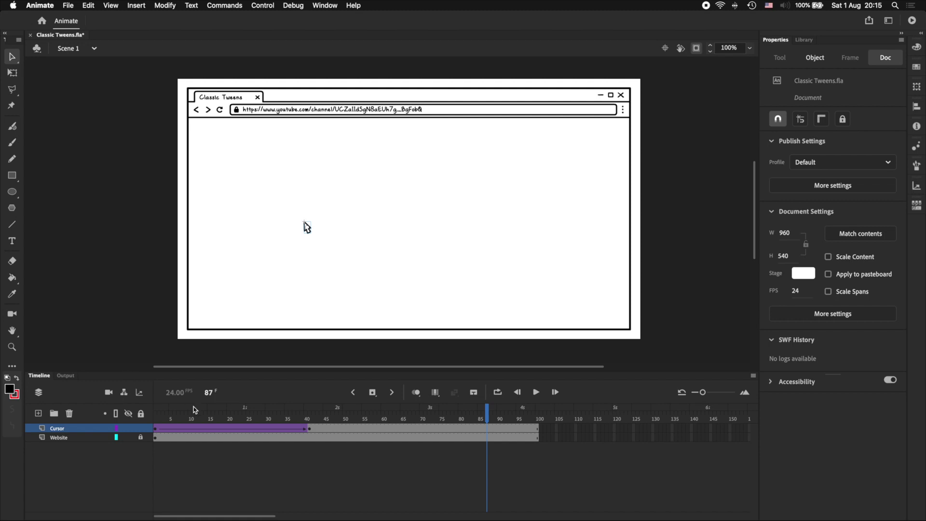
# Step: Add a classic motion guide layer, 'Guide: Cursor', above the Cursor layer
pyautogui.rightClick(74, 430)
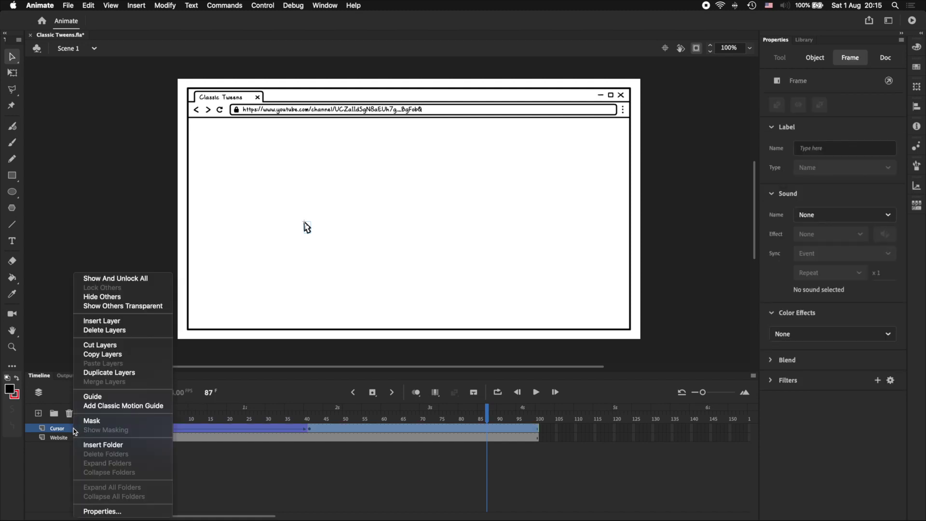
pyautogui.click(115, 411)
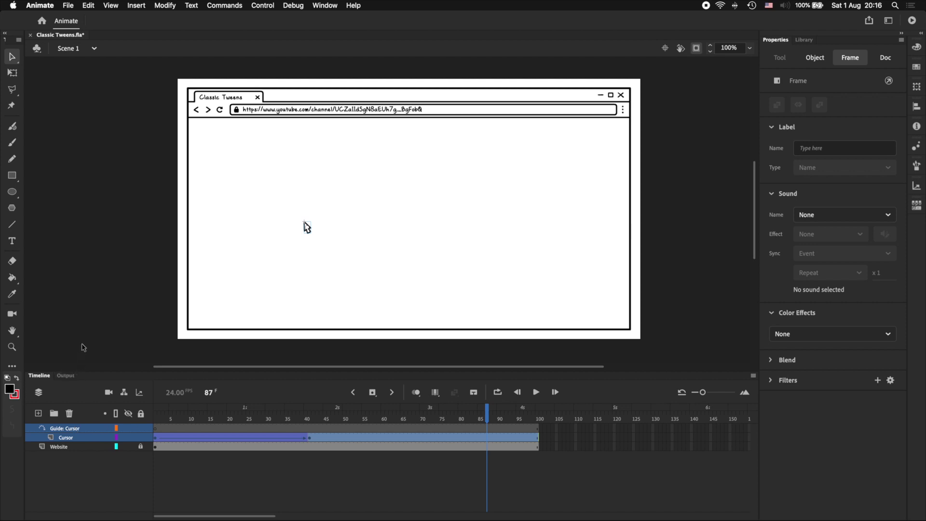
# Step: On frame 1, brush a red curved path leftward from the cursor and enable Snap to Objects
pyautogui.click(155, 416)
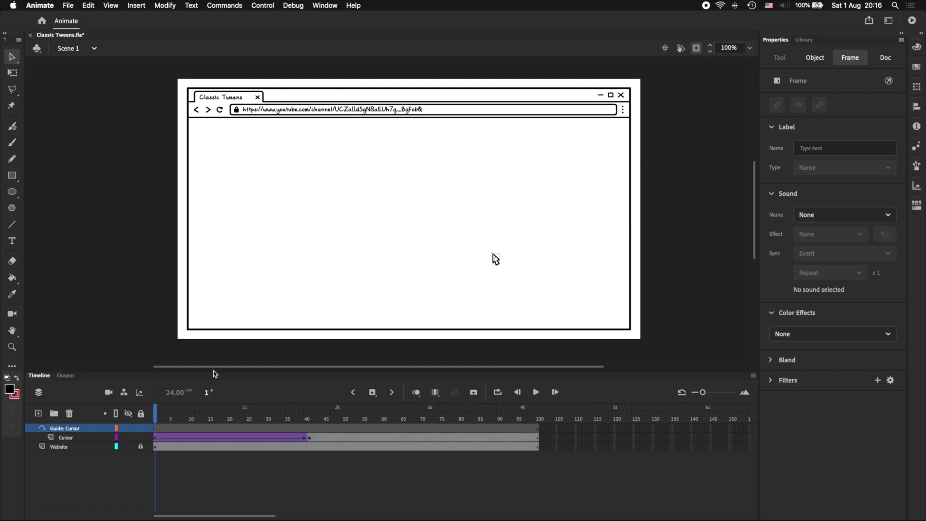
pyautogui.press('b')
pyautogui.moveTo(494, 247)
pyautogui.mouseDown()
pyautogui.moveTo(471, 197)
pyautogui.moveTo(440, 175)
pyautogui.moveTo(369, 224)
pyautogui.moveTo(307, 231)
pyautogui.mouseUp()
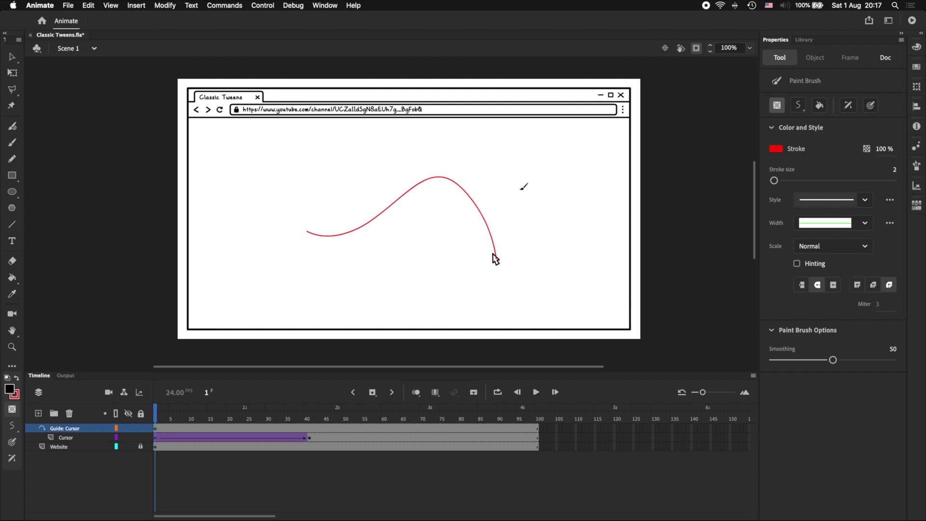
pyautogui.press('v')
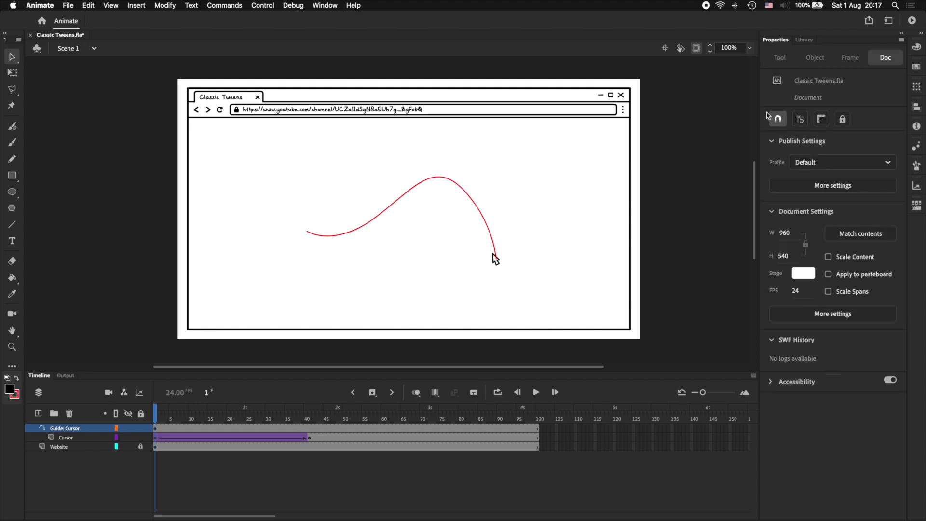
pyautogui.click(778, 119)
# Step: Snap the cursor instance onto the path's end and recentre its transformation point
pyautogui.click(438, 288)
pyautogui.click(495, 263)
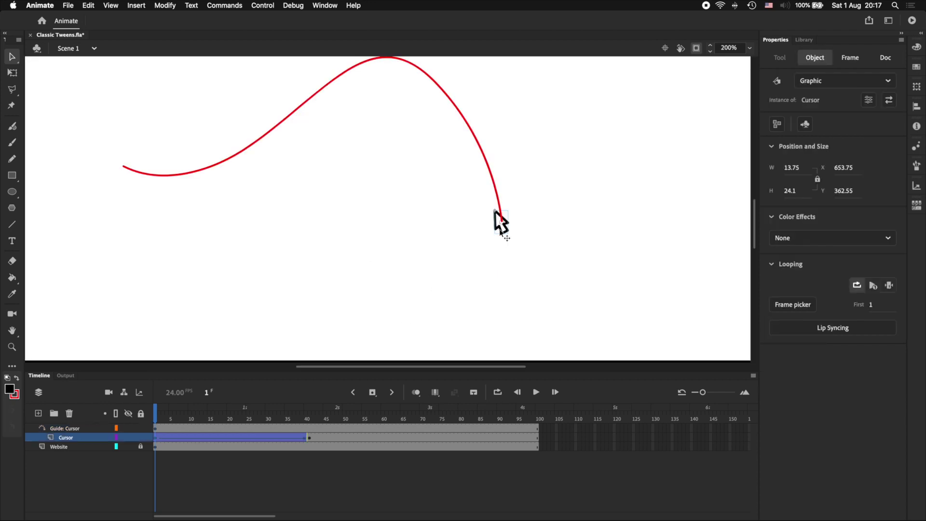
pyautogui.moveTo(507, 238); pyautogui.dragTo(510, 238)
pyautogui.press('q')
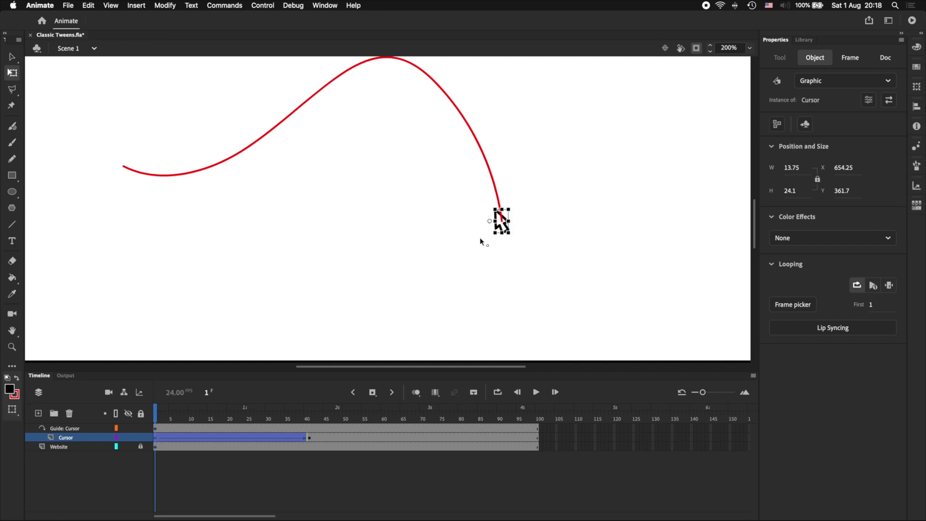
pyautogui.moveTo(461, 247); pyautogui.dragTo(462, 247)
pyautogui.doubleClick(517, 246)
# Step: At frame 41, deselect the cursor, zoom out to the whole drawing and hide the guide layer
pyautogui.click(309, 437)
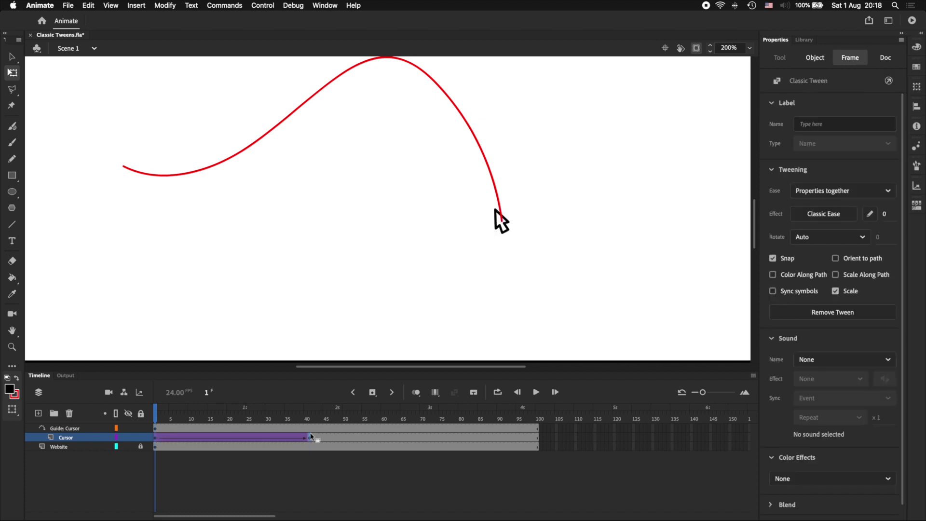
pyautogui.press('v')
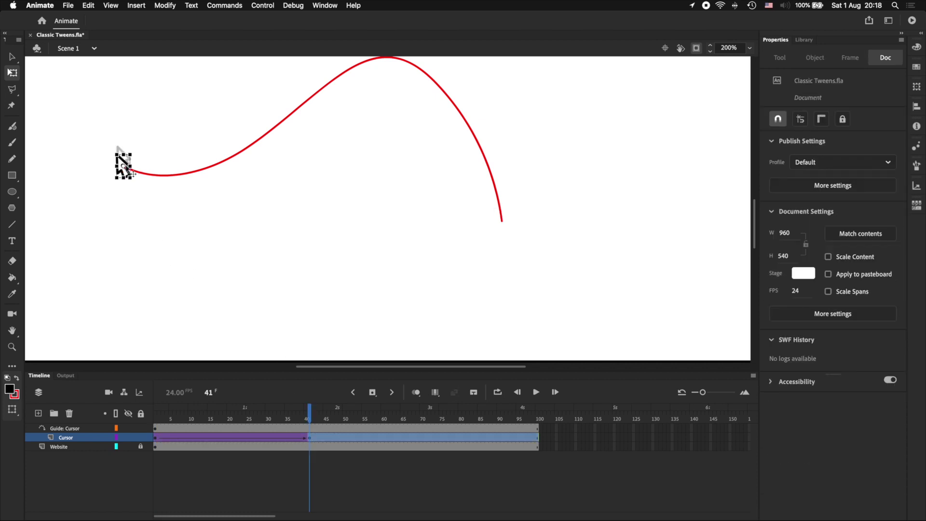
pyautogui.click(171, 221)
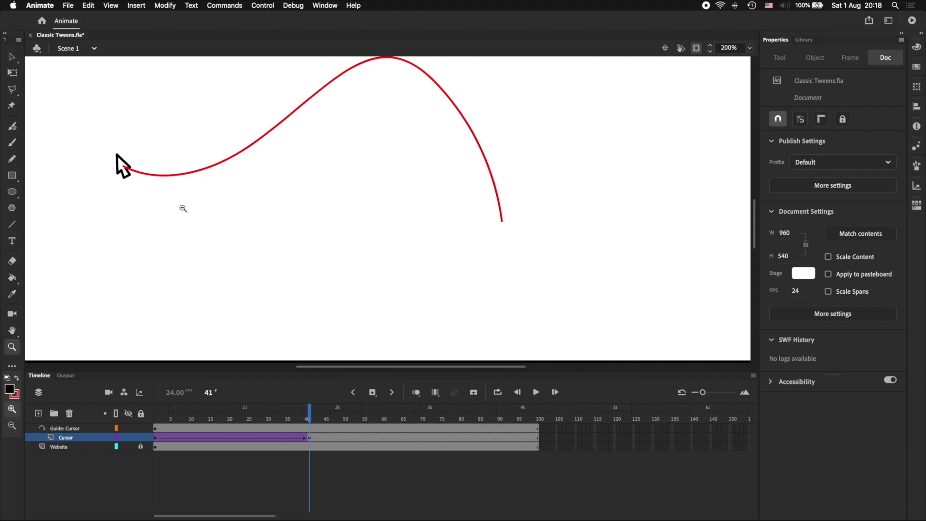
pyautogui.press('super+1')
pyautogui.click(128, 428)
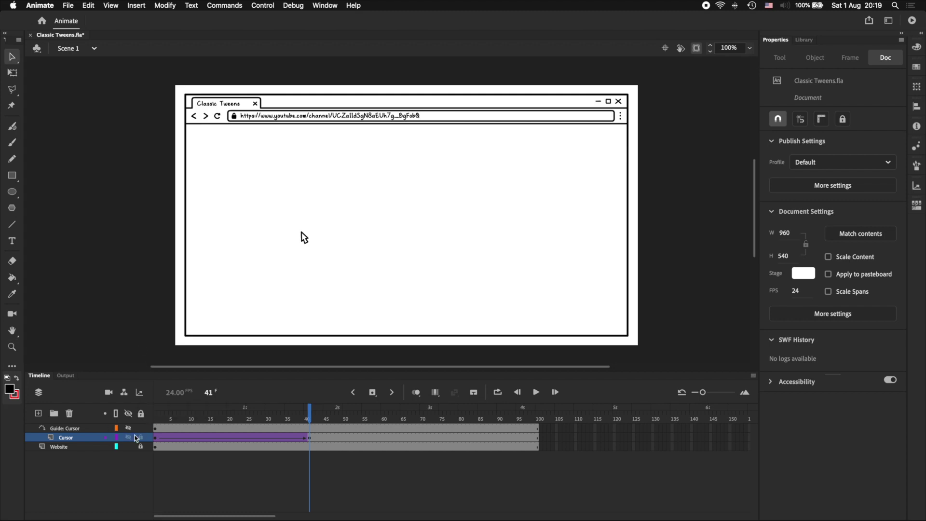
pyautogui.click(128, 428)
pyautogui.click(171, 414)
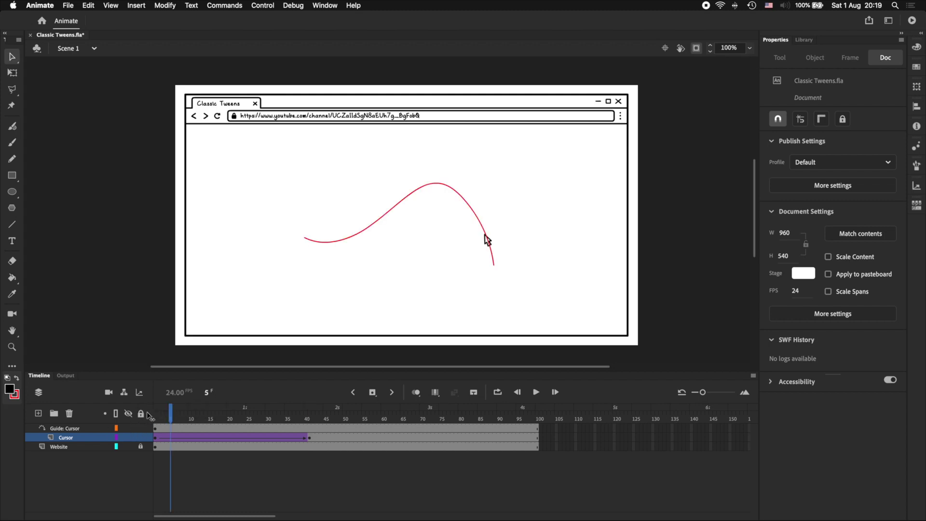
pyautogui.click(149, 414)
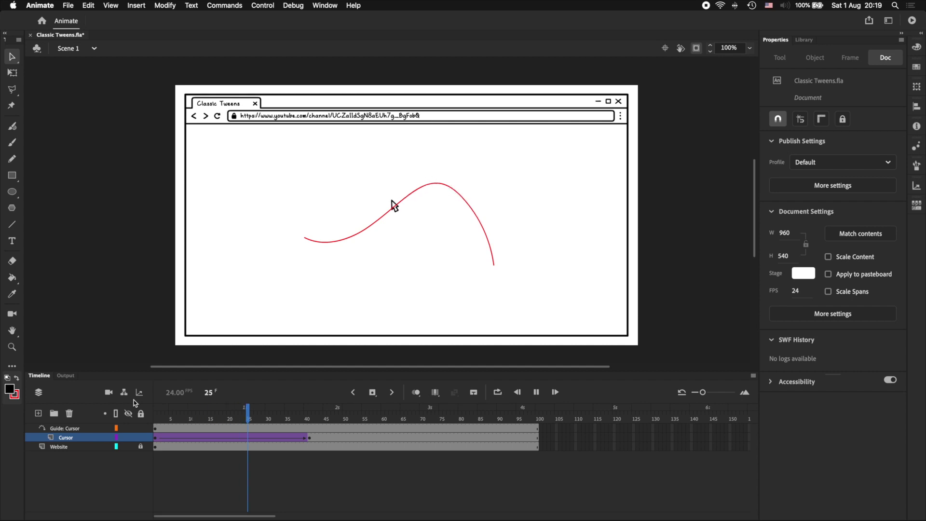
pyautogui.press('Return')
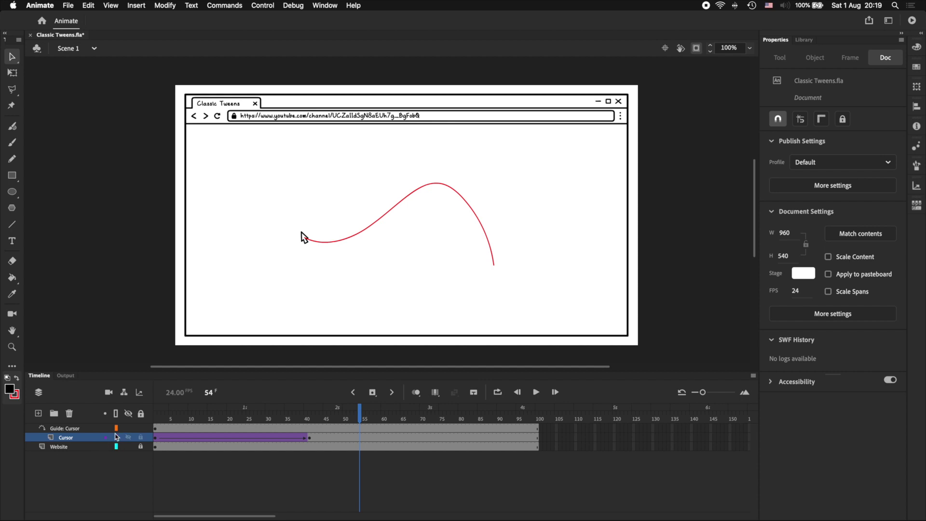
pyautogui.click(132, 428)
pyautogui.press('Return')
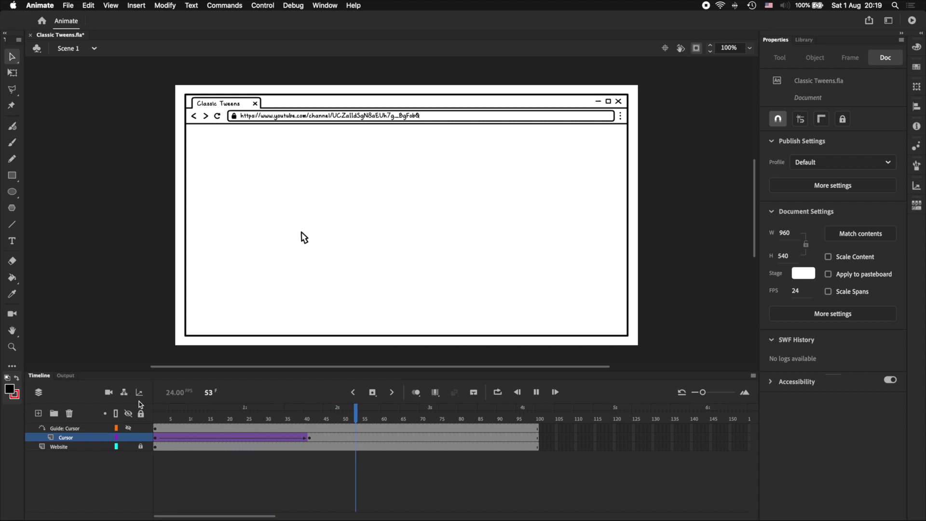
pyautogui.press('Return')
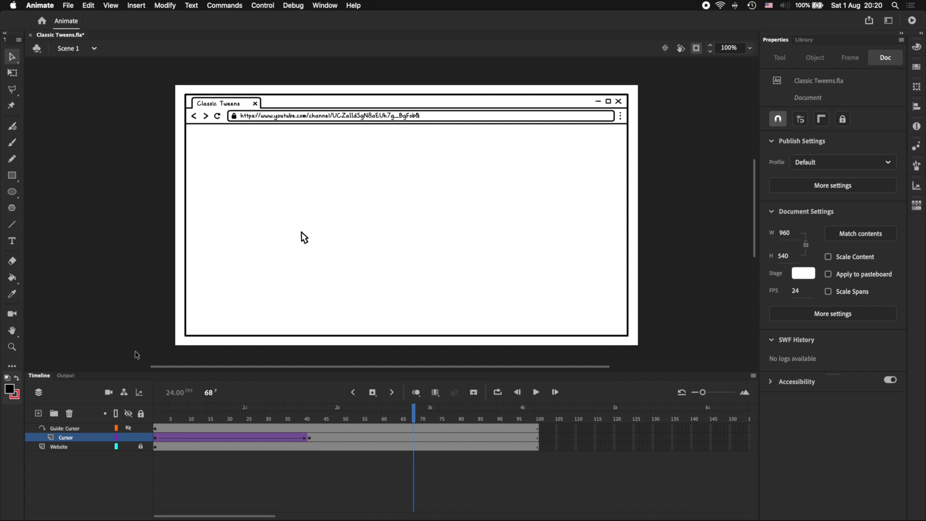
pyautogui.moveTo(208, 392); pyautogui.dragTo(152, 394)
# Step: Give the Cursor tween an Ease In Out ease, trying Cubic then Quart, and preview it
pyautogui.click(212, 414)
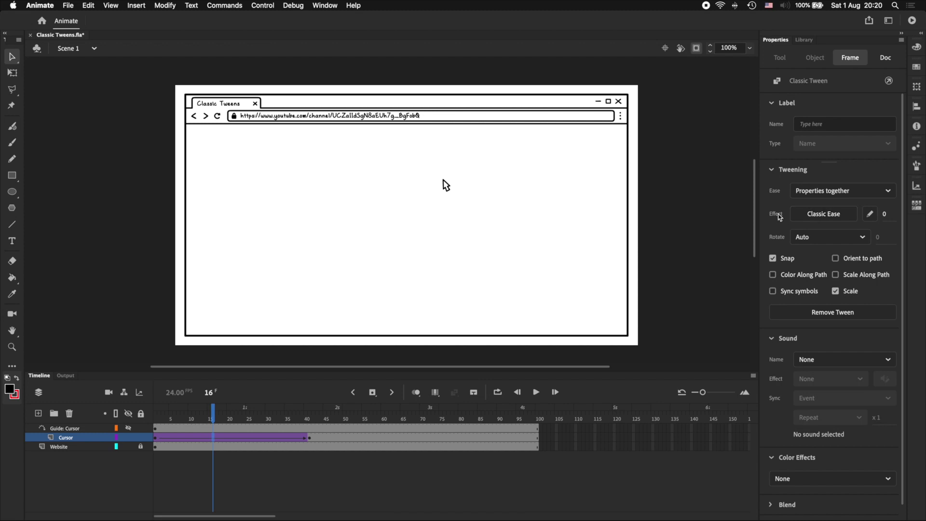
pyautogui.click(806, 216)
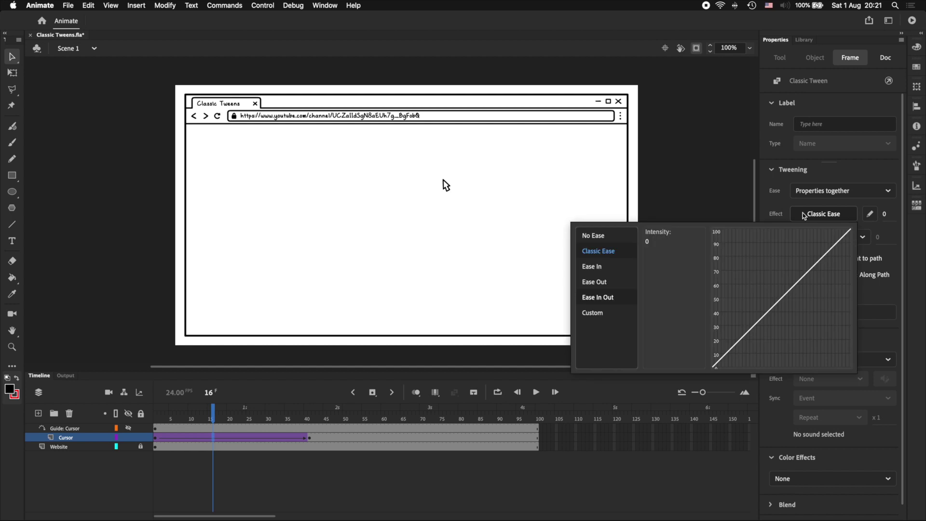
pyautogui.click(598, 299)
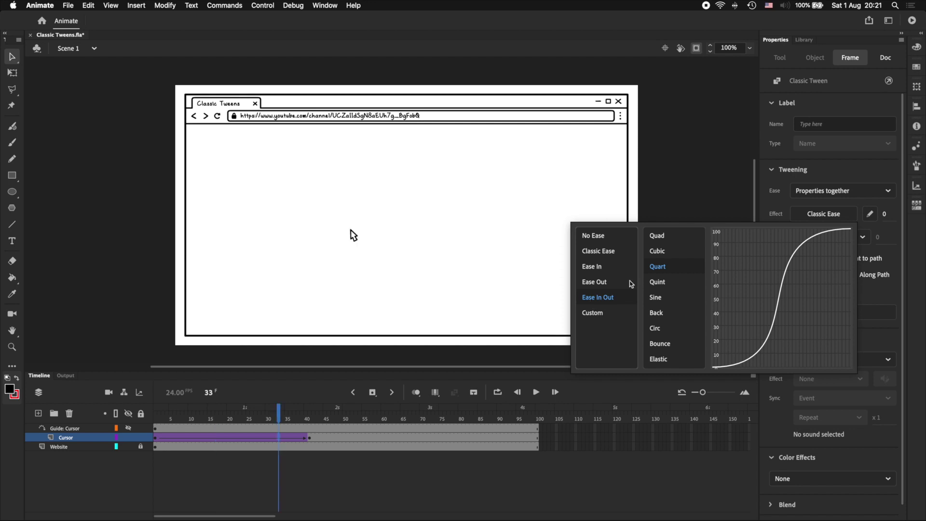
pyautogui.click(659, 252)
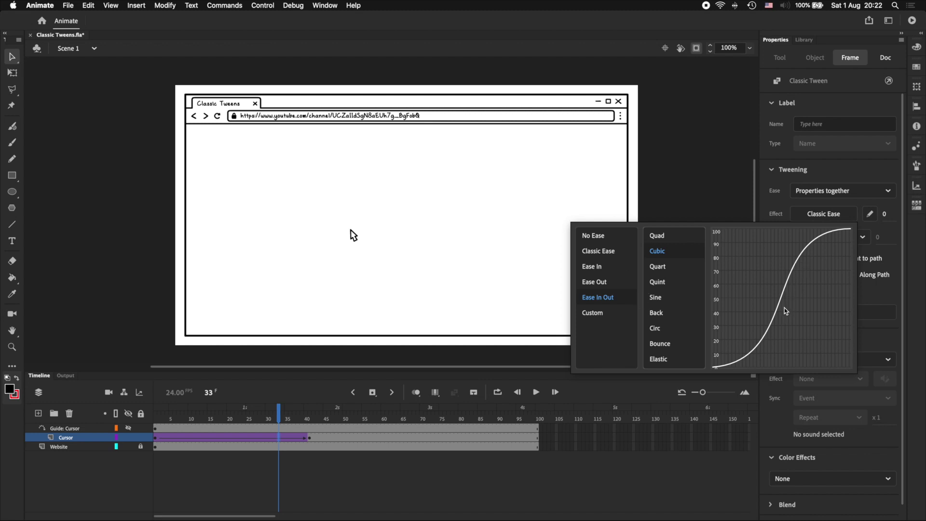
pyautogui.click(658, 267)
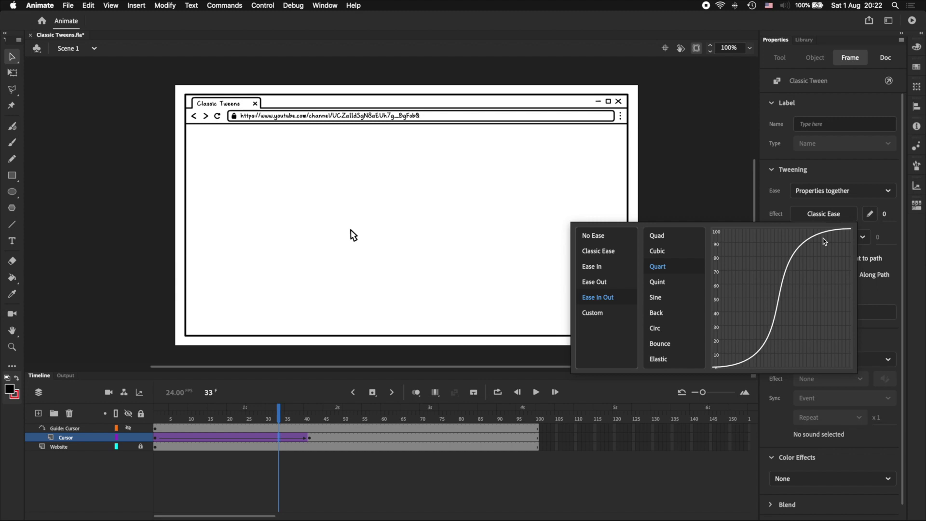
pyautogui.click(401, 294)
pyautogui.press('Return')
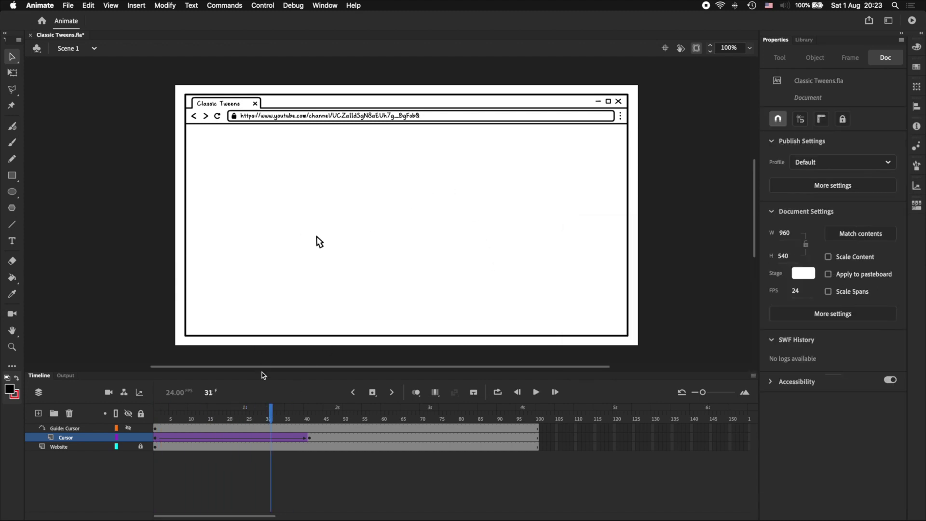
# Step: Switch the Cursor tween's ease to Quad Ease-In-Out and play the animation from the start
pyautogui.click(205, 437)
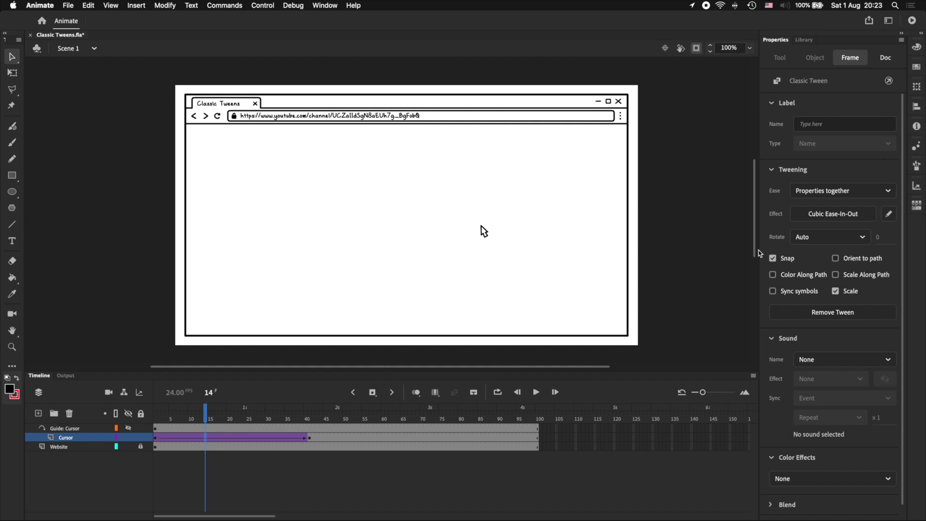
pyautogui.click(805, 210)
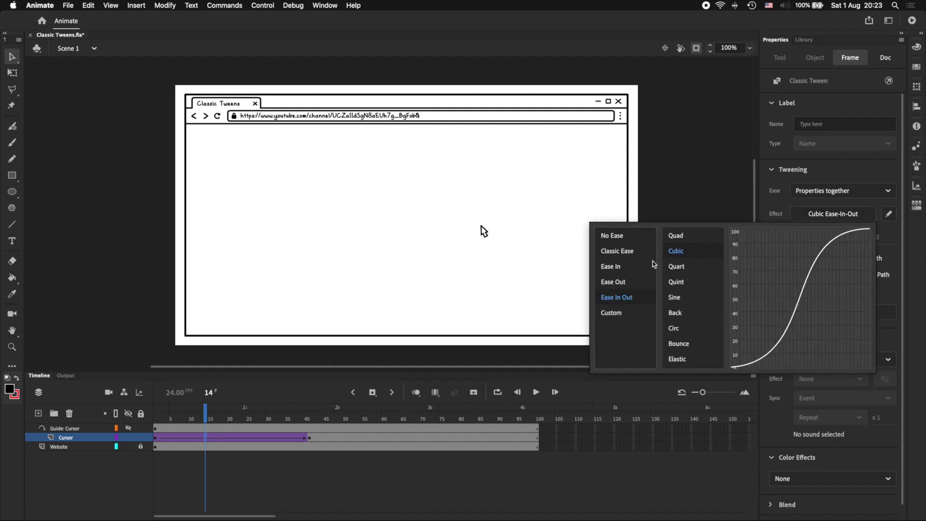
pyautogui.click(683, 236)
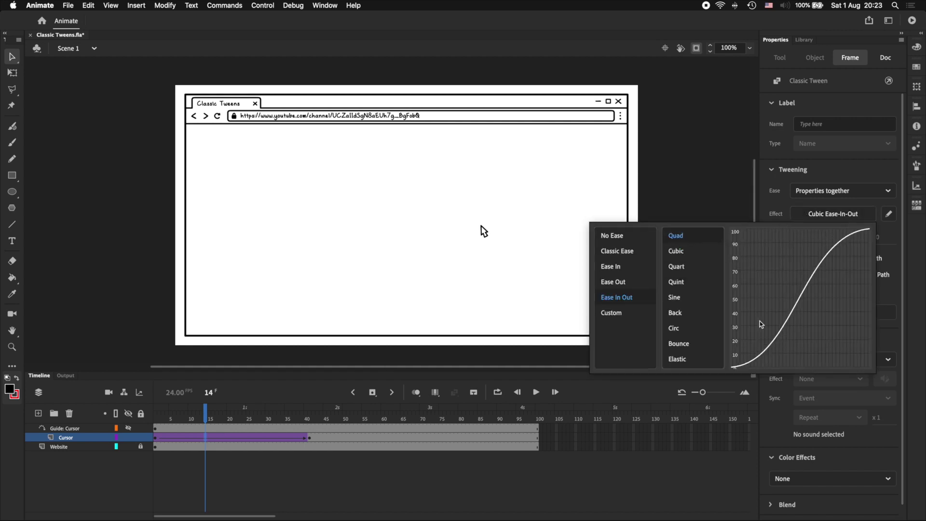
pyautogui.doubleClick(683, 237)
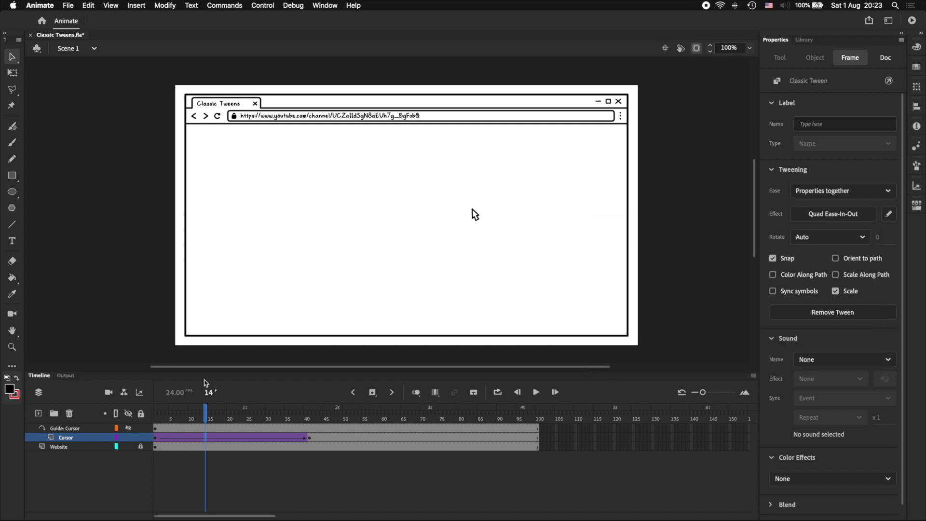
pyautogui.click(161, 419)
pyautogui.press('Return')
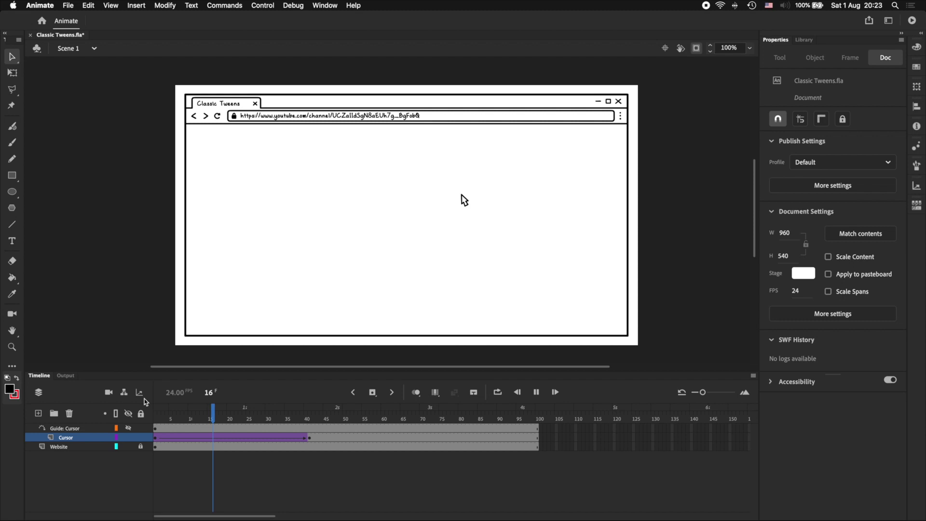